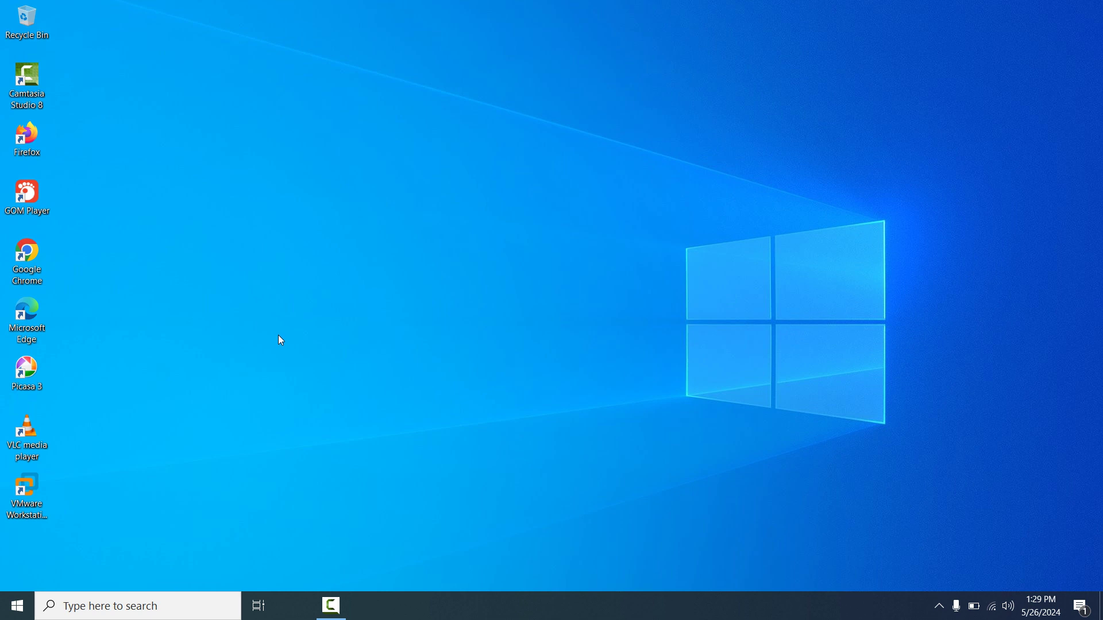
Step: Launch Chrome, load Google and search for 'download windows server 2025'
{"action": "double_click", "coordinate": [30, 258]}
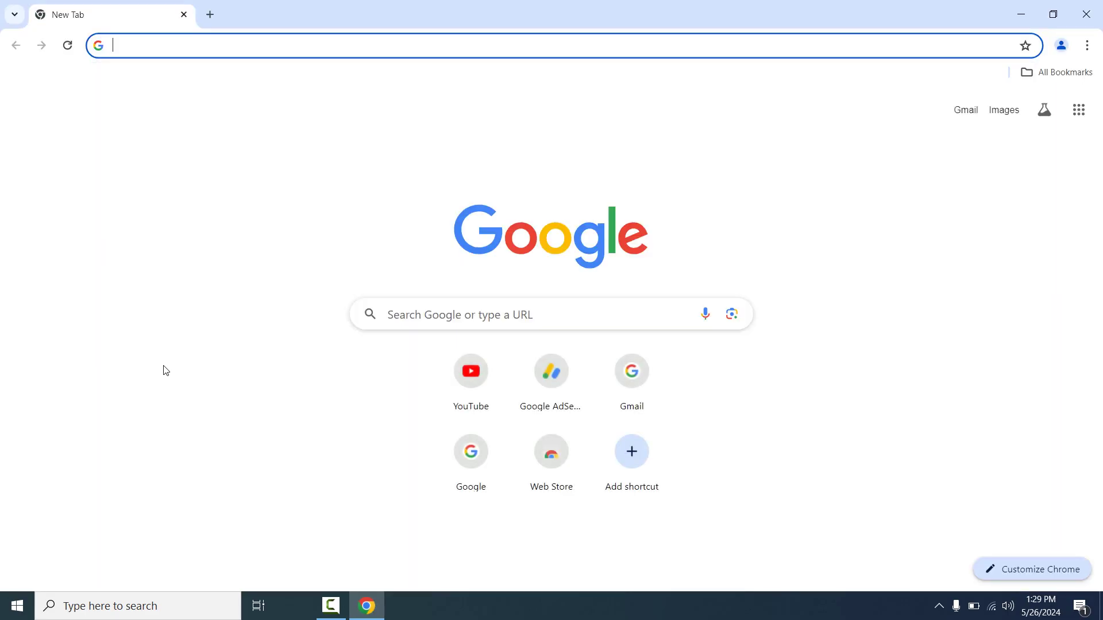
{"action": "type", "text": "google.com"}
{"action": "key", "text": "Return"}
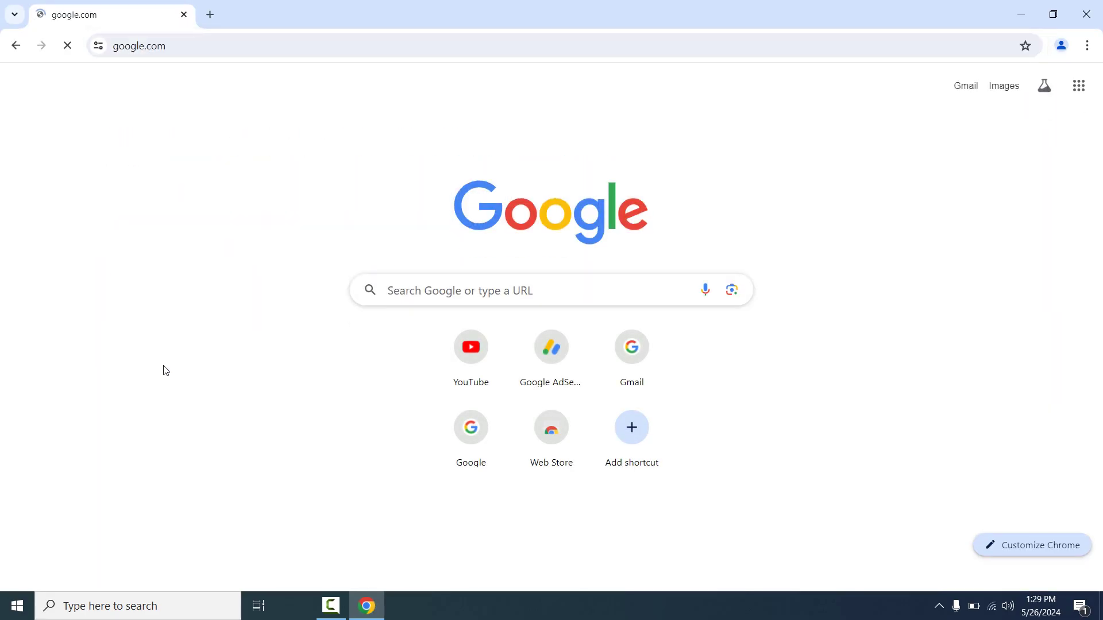
{"action": "left_click", "coordinate": [381, 281]}
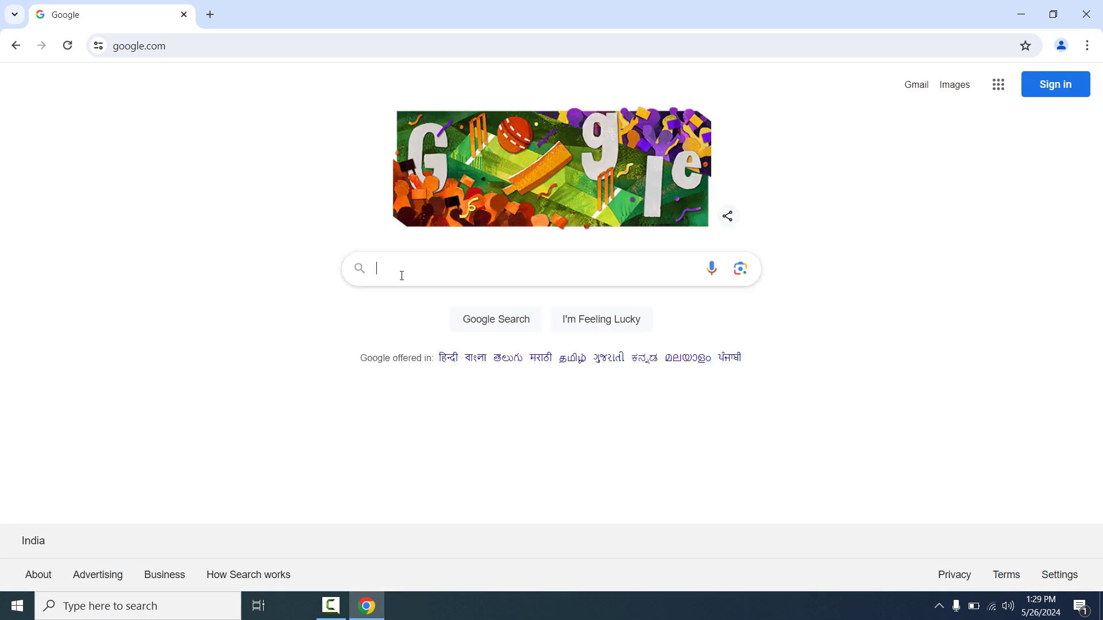
{"action": "left_click", "coordinate": [402, 276]}
{"action": "type", "text": "download windows server 2025"}
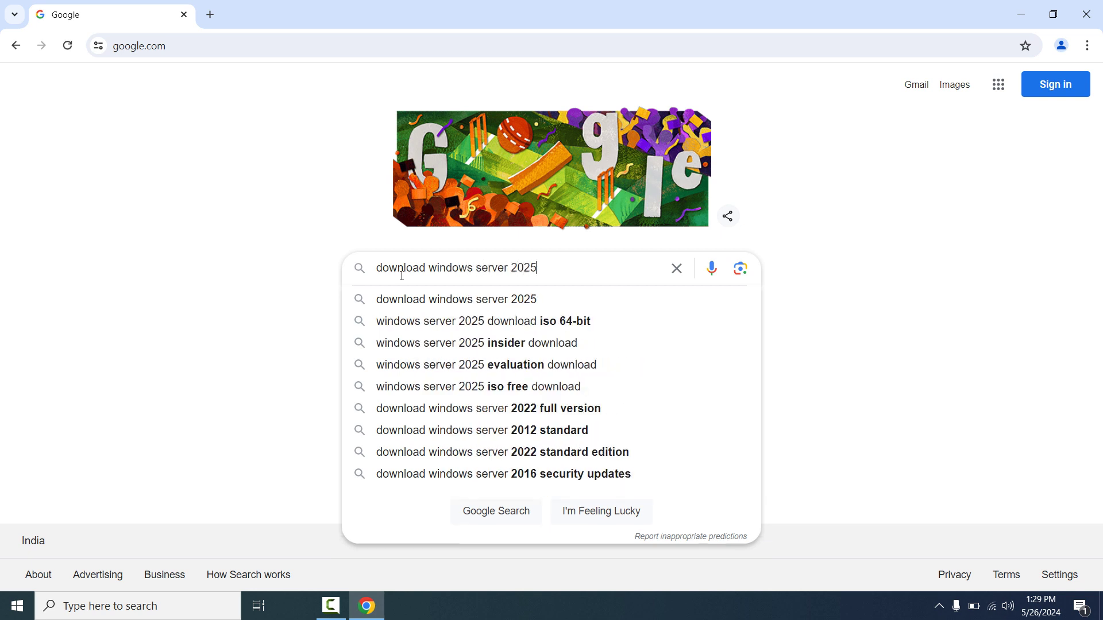
{"action": "key", "text": "Return"}
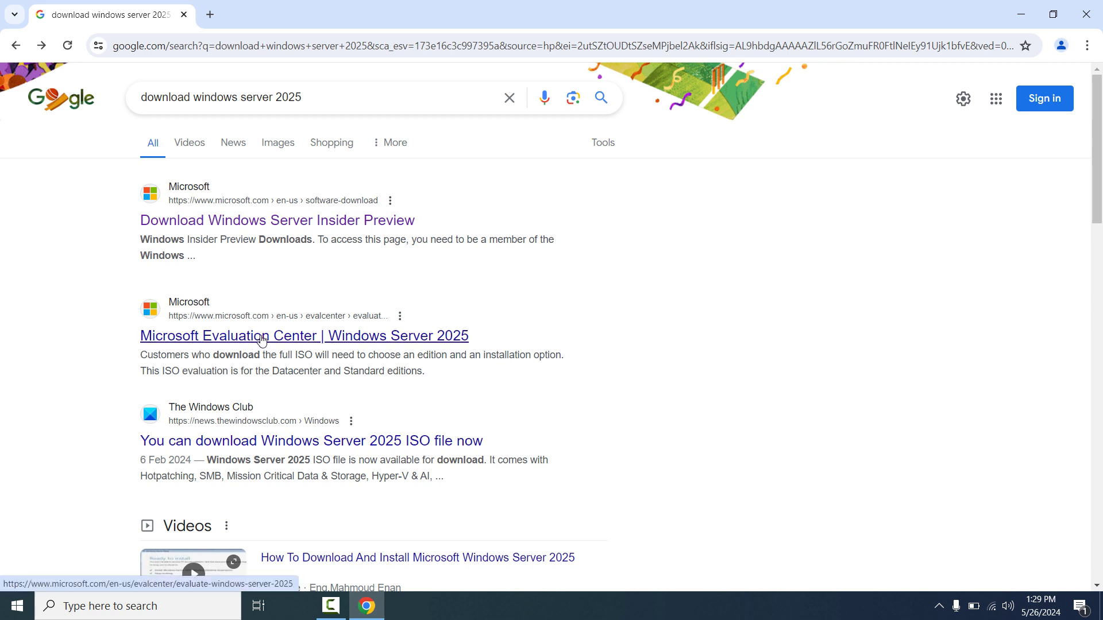
Step: Open the Microsoft Evaluation Center Windows Server 2025 result from the search results
{"action": "left_click", "coordinate": [257, 341]}
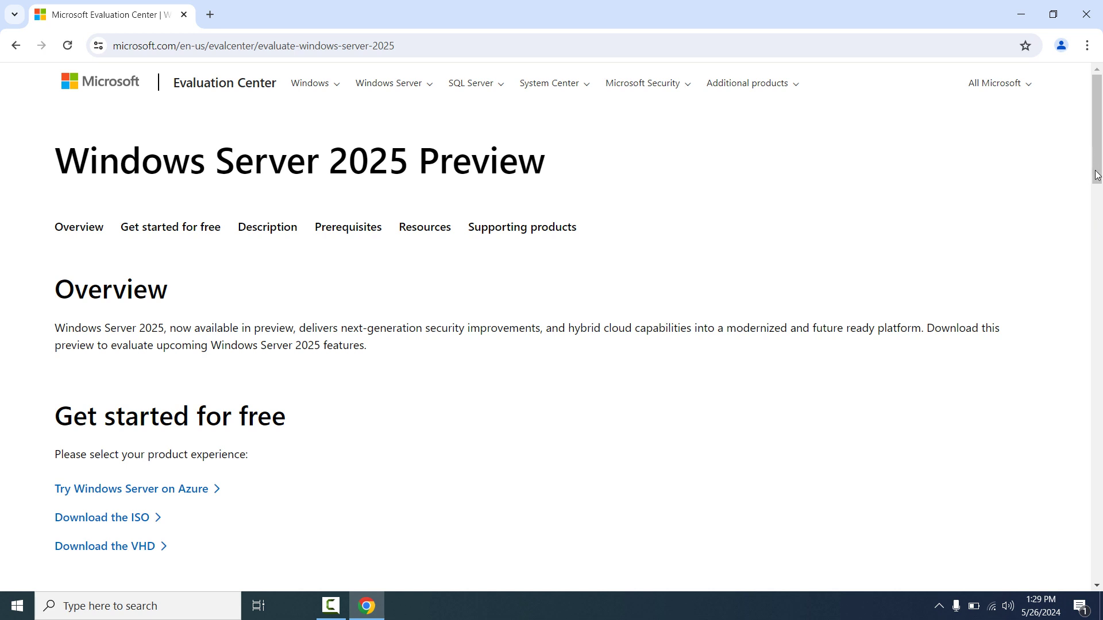
{"action": "left_click_drag", "start_coordinate": [1100, 150], "coordinate": [1099, 192]}
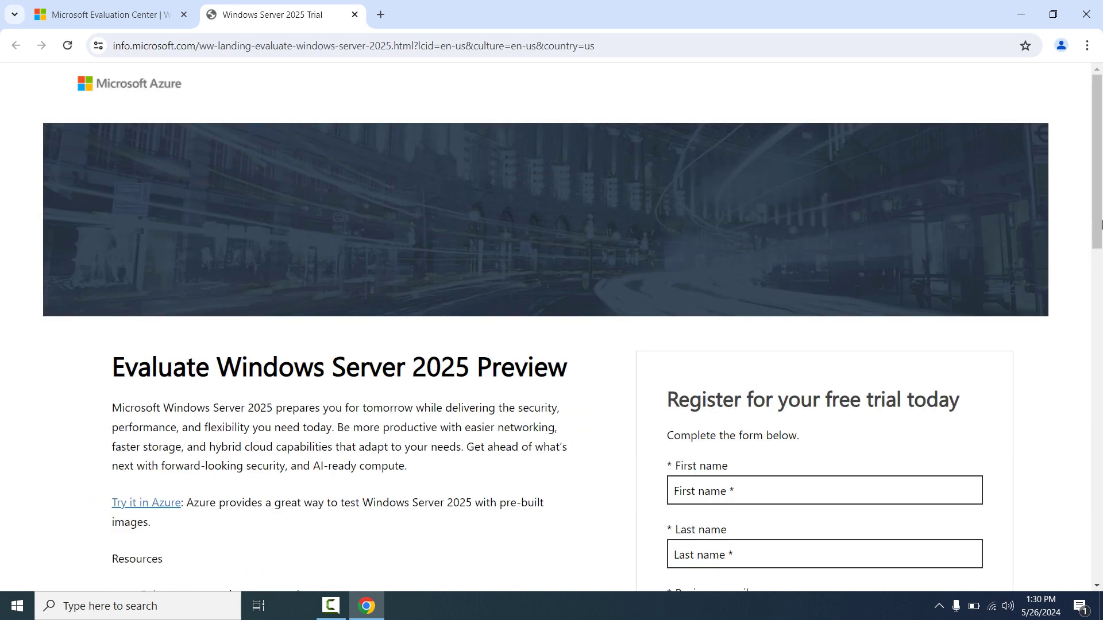
{"action": "left_click_drag", "start_coordinate": [1102, 224], "coordinate": [1102, 331]}
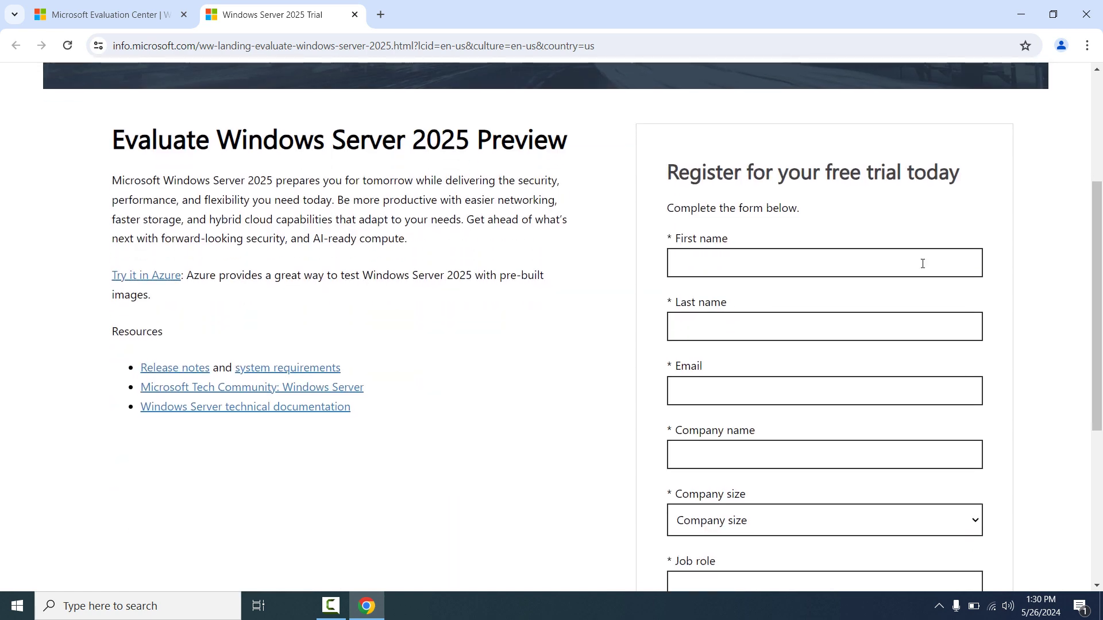
Step: Enter the first name, last name and email address on the trial form
{"action": "left_click", "coordinate": [786, 261]}
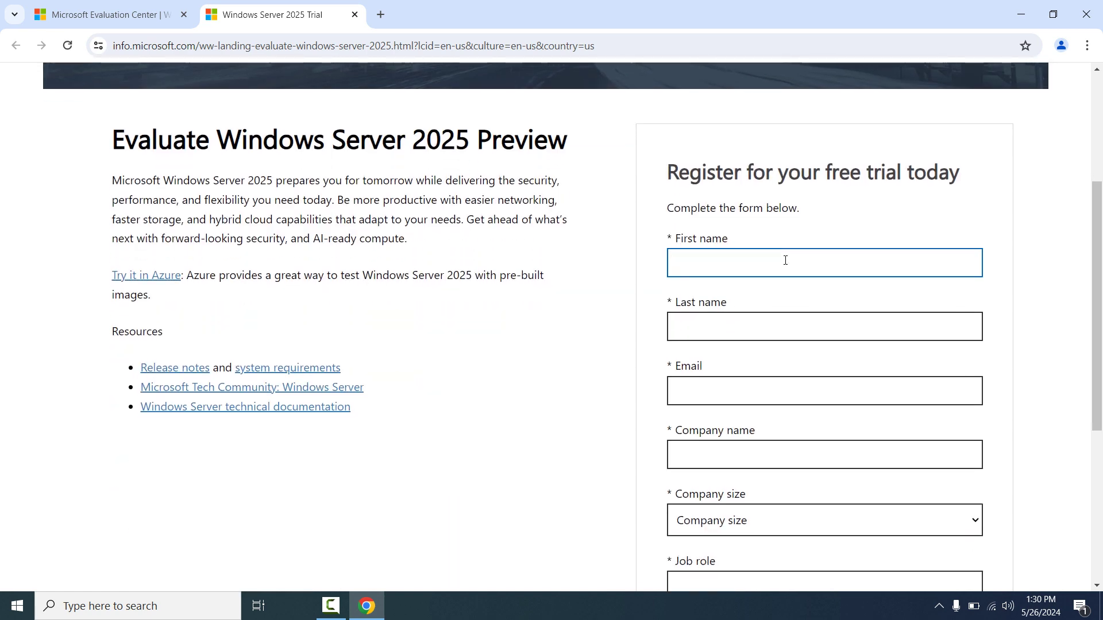
{"action": "type", "text": "Hi"}
{"action": "key", "text": "Tab"}
{"action": "type", "text": "riya"}
{"action": "left_click", "coordinate": [732, 392]}
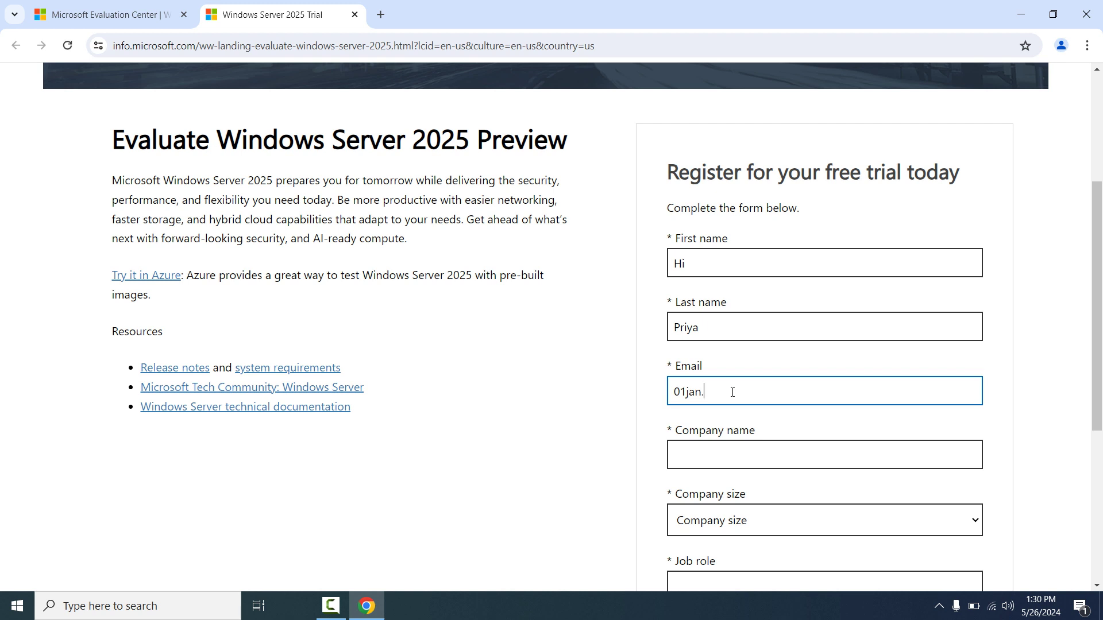
{"action": "scroll", "coordinate": [1096, 401], "scroll_direction": "down", "scroll_amount": 2}
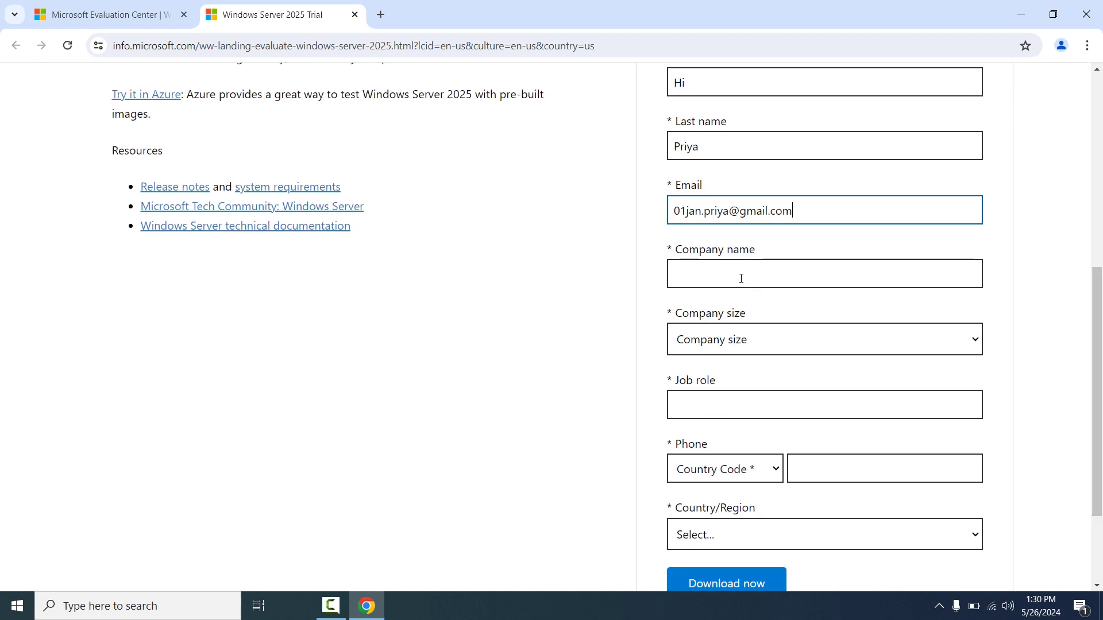
Step: Set company name 'homeworker', company size 2-4, and job role IT Admin
{"action": "left_click", "coordinate": [739, 276]}
{"action": "type", "text": "ZHo"}
{"action": "key", "text": "BackSpace"}
{"action": "key", "text": "BackSpace"}
{"action": "key", "text": "BackSpace"}
{"action": "type", "text": "homeworker"}
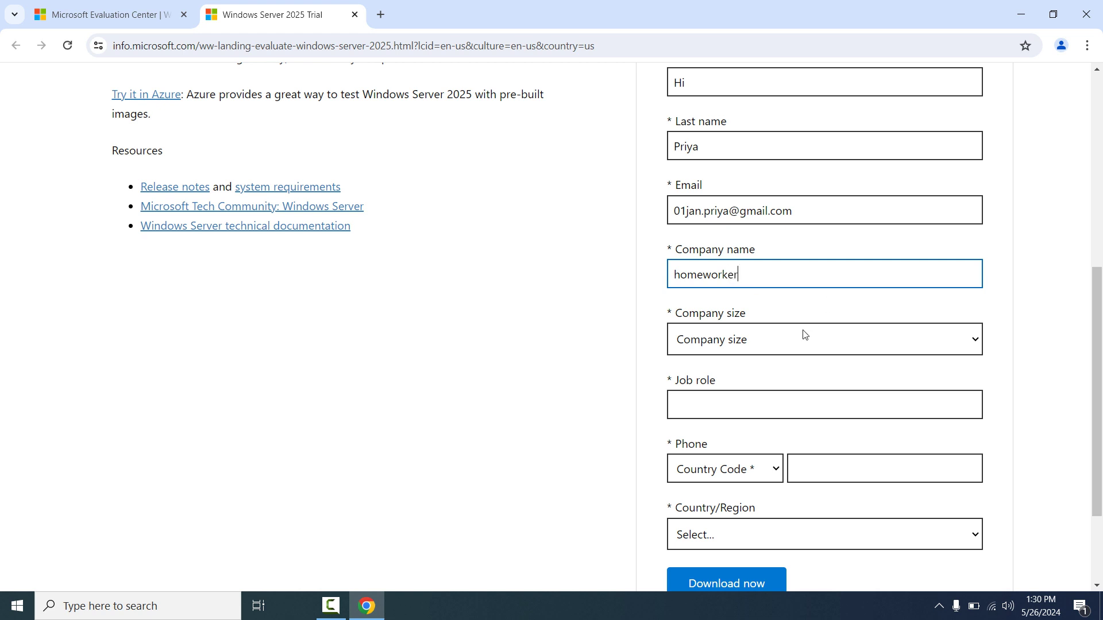
{"action": "left_click", "coordinate": [800, 337]}
{"action": "left_click", "coordinate": [783, 403]}
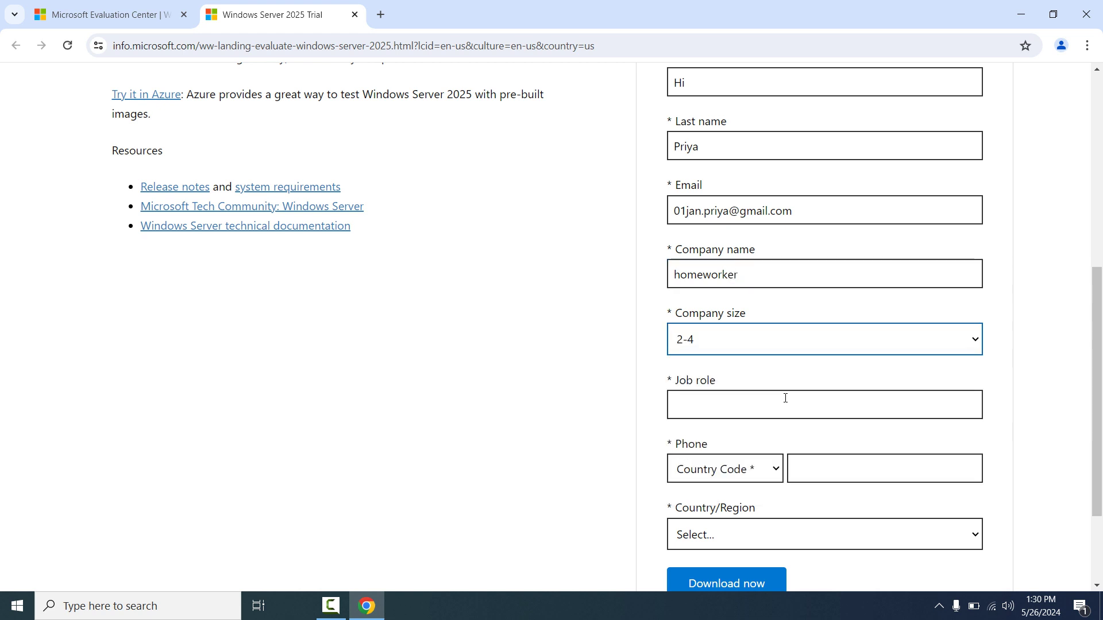
{"action": "left_click", "coordinate": [761, 413]}
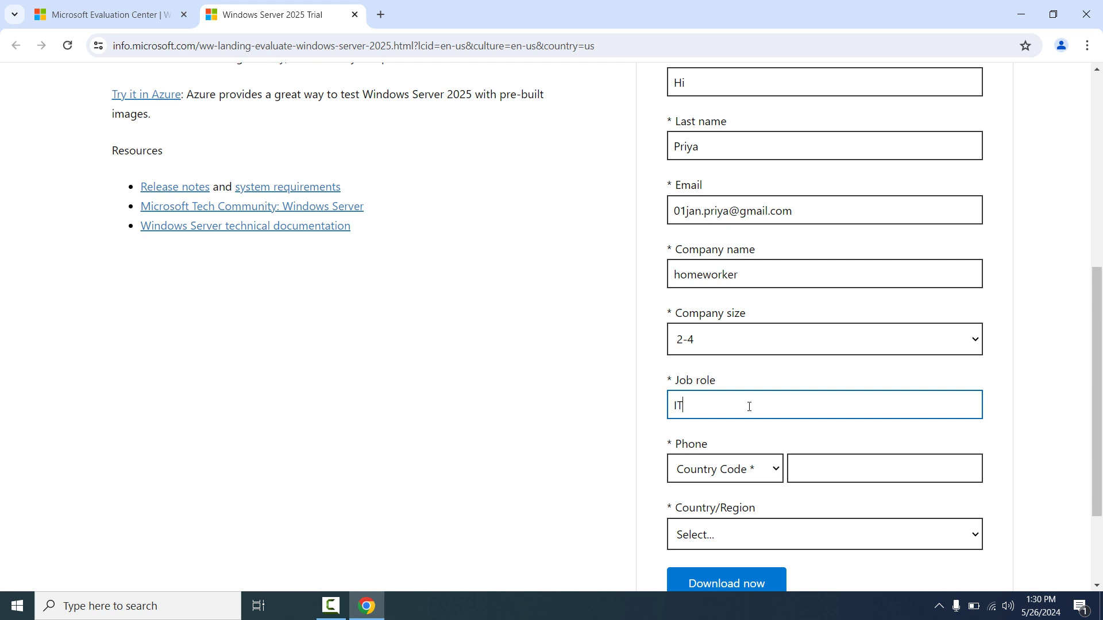
{"action": "type", "text": "dmin"}
Step: Set phone country code to India (+91), enter the phone number, and choose Country/Region India
{"action": "left_click", "coordinate": [776, 470]}
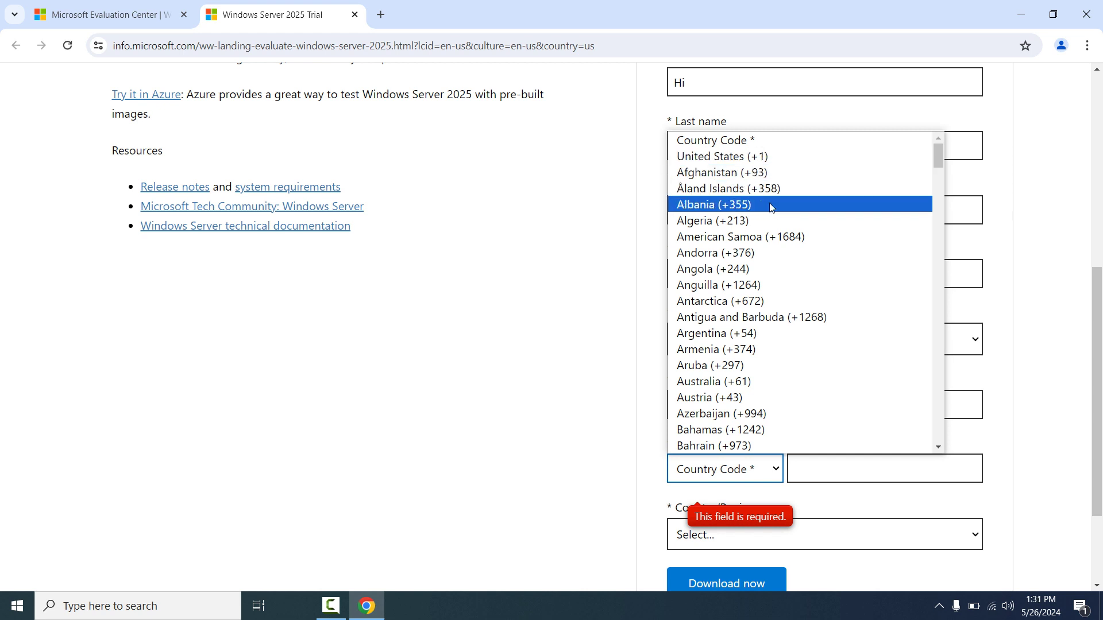
{"action": "left_click_drag", "start_coordinate": [941, 159], "coordinate": [937, 271]}
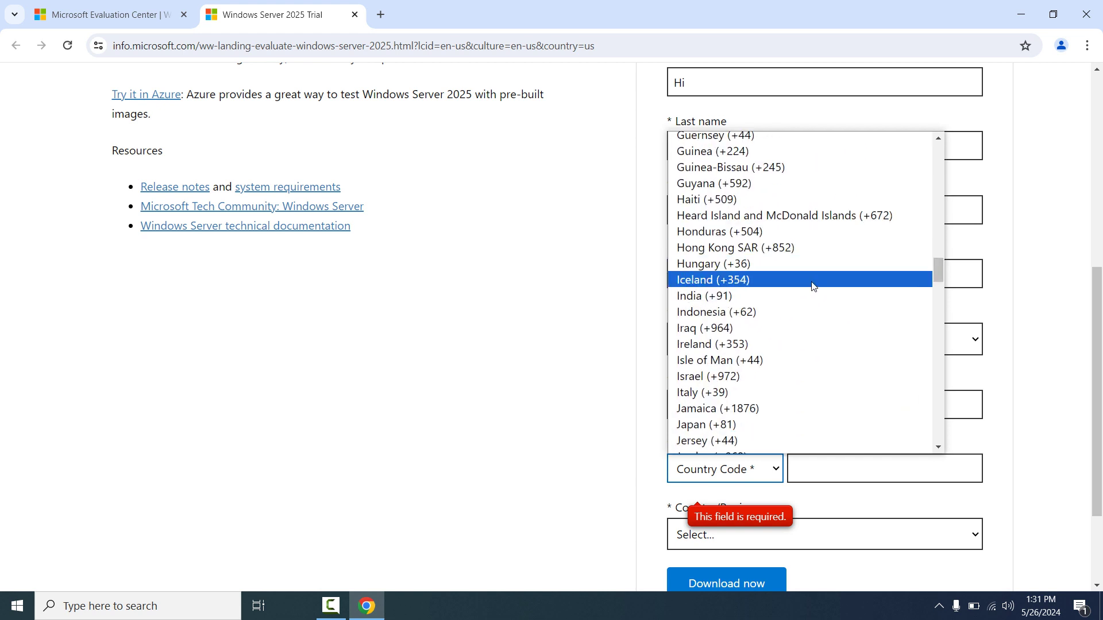
{"action": "left_click", "coordinate": [802, 296]}
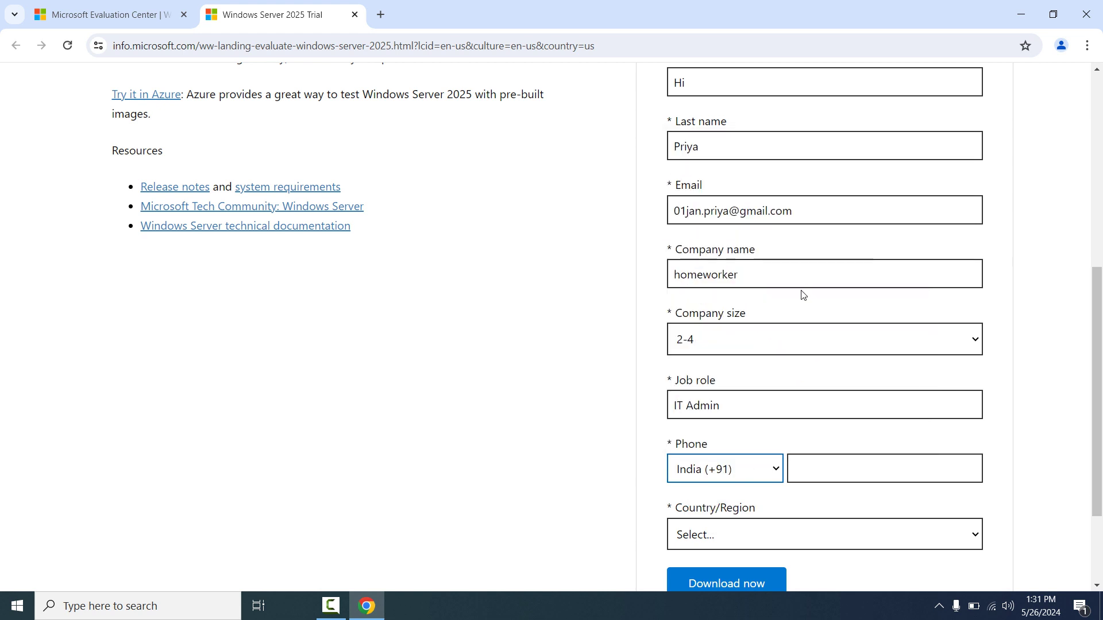
{"action": "left_click", "coordinate": [821, 463]}
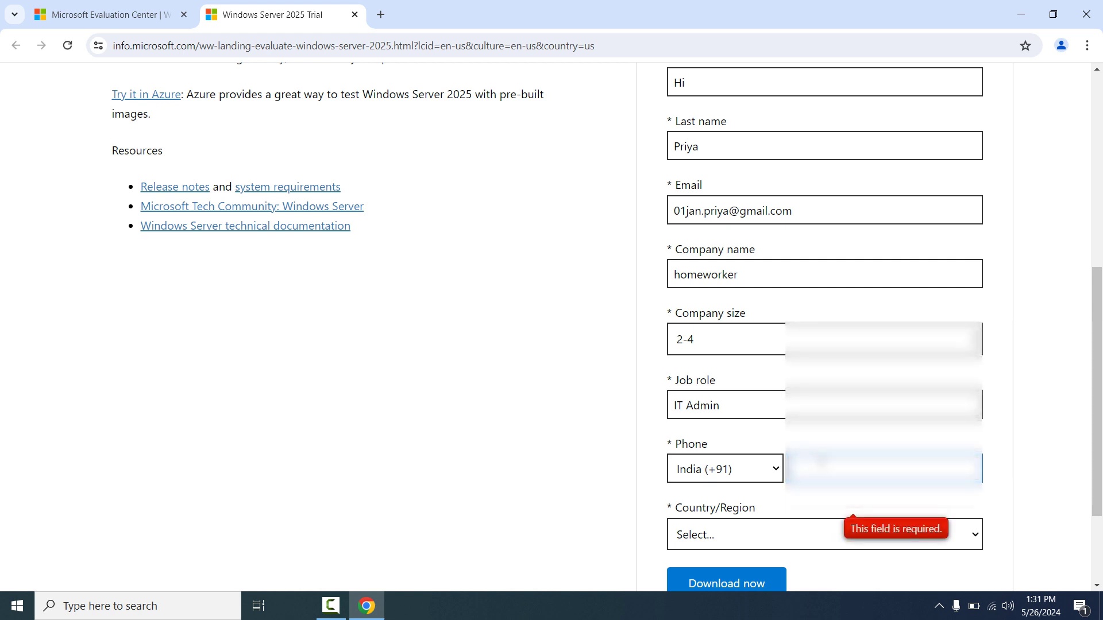
{"action": "type", "text": "987"}
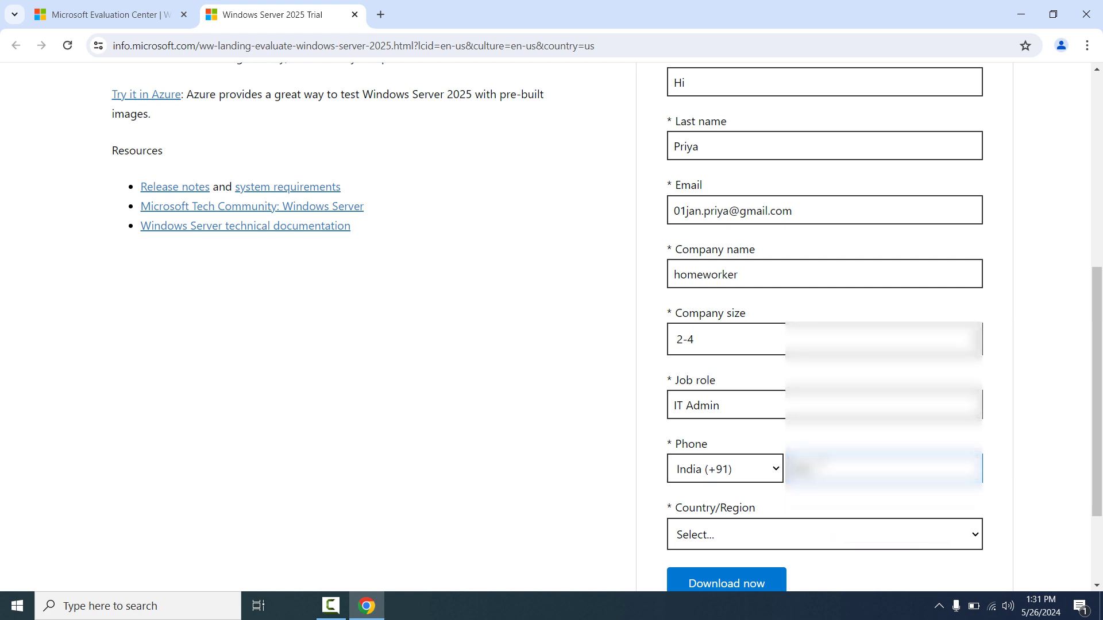
{"action": "type", "text": "6543210"}
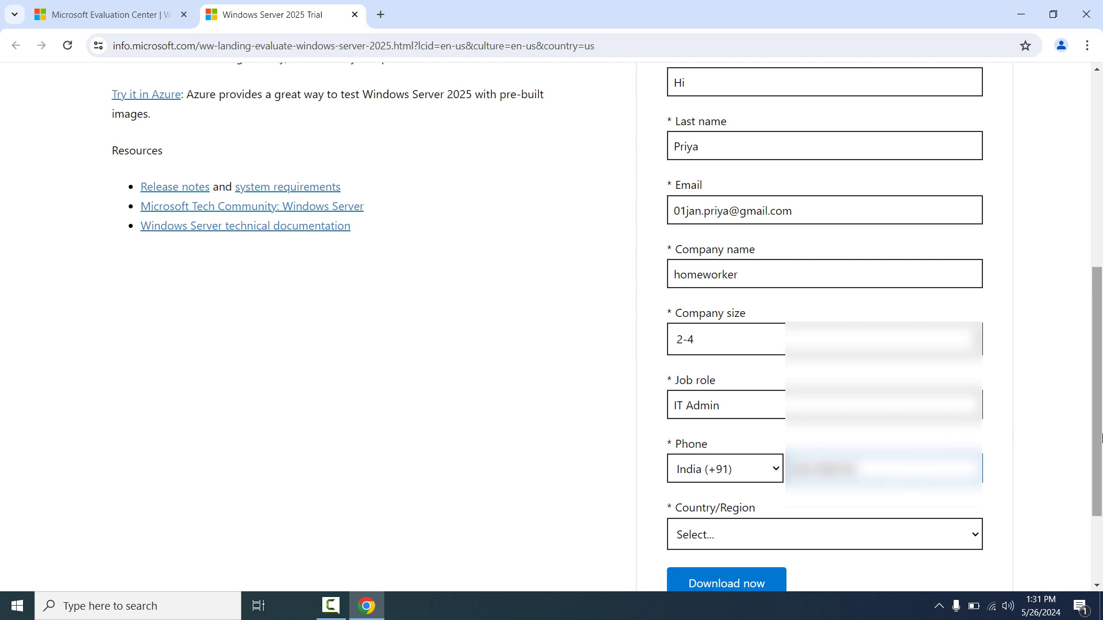
{"action": "scroll", "coordinate": [1055, 465], "scroll_direction": "down", "scroll_amount": 2}
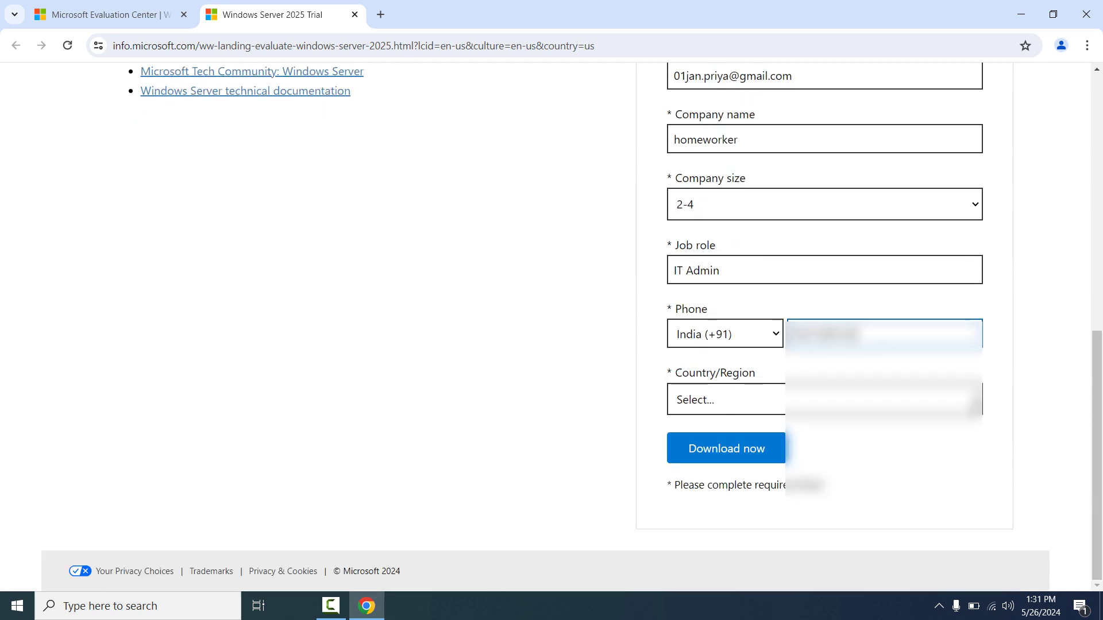
{"action": "left_click", "coordinate": [969, 405]}
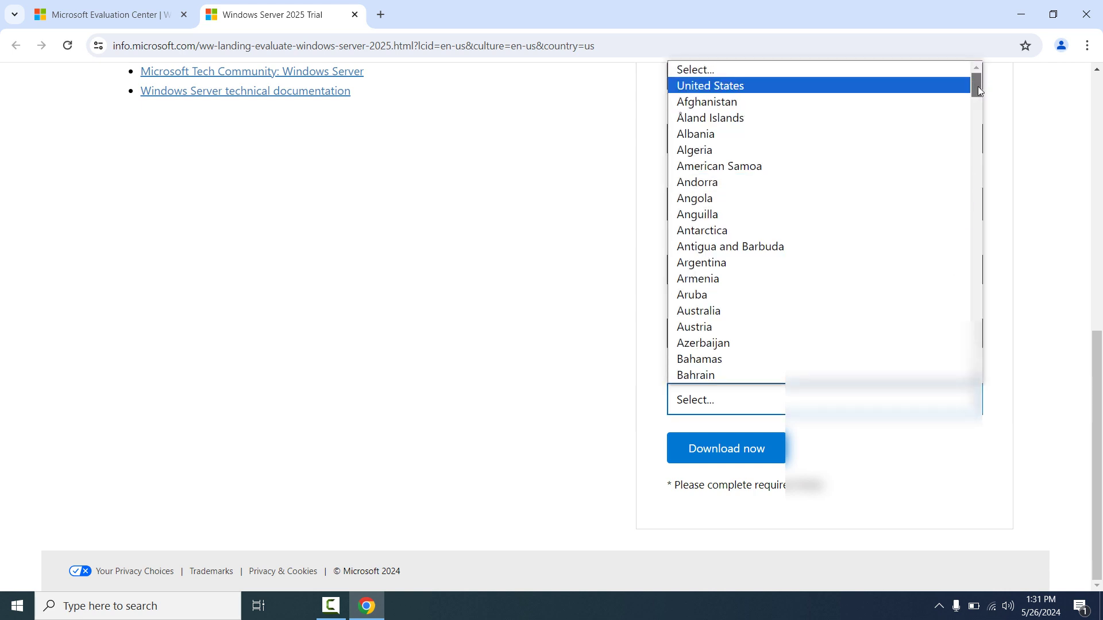
{"action": "left_click_drag", "start_coordinate": [978, 86], "coordinate": [980, 206]}
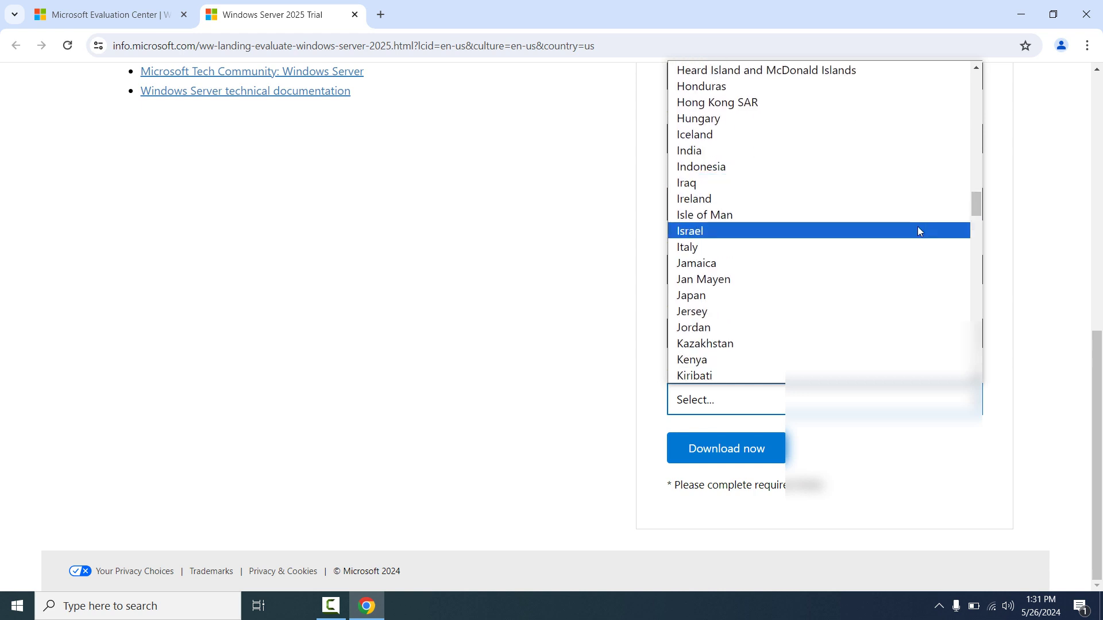
{"action": "left_click", "coordinate": [909, 150]}
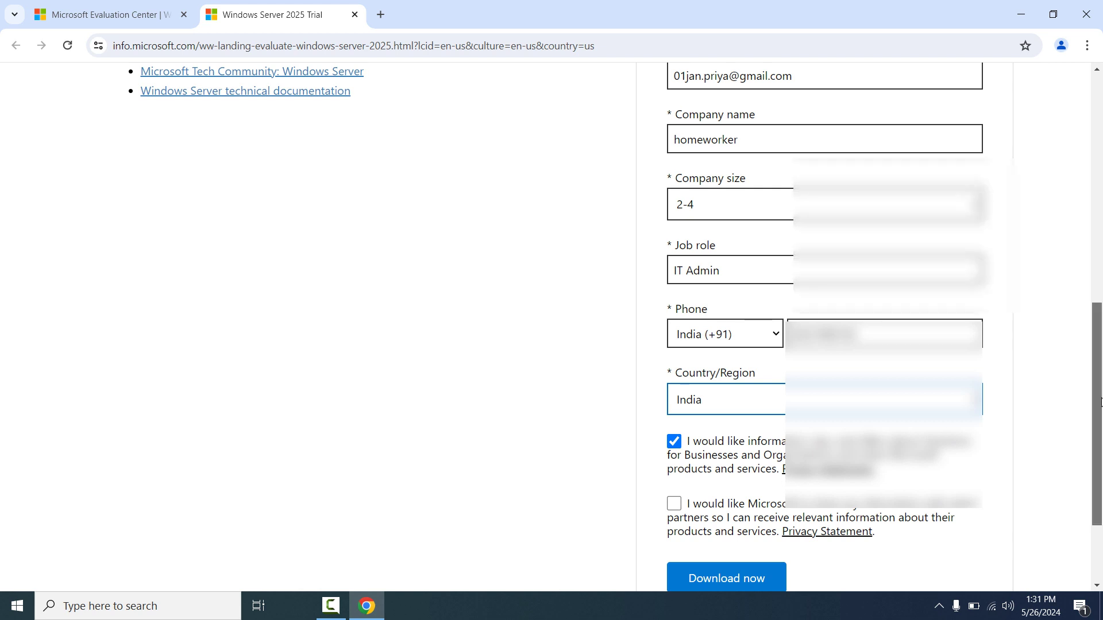
{"action": "mouse_move", "coordinate": [1097, 405]}
{"action": "left_mouse_down"}
{"action": "mouse_move", "coordinate": [1093, 272]}
{"action": "mouse_move", "coordinate": [1093, 459]}
{"action": "left_mouse_up"}
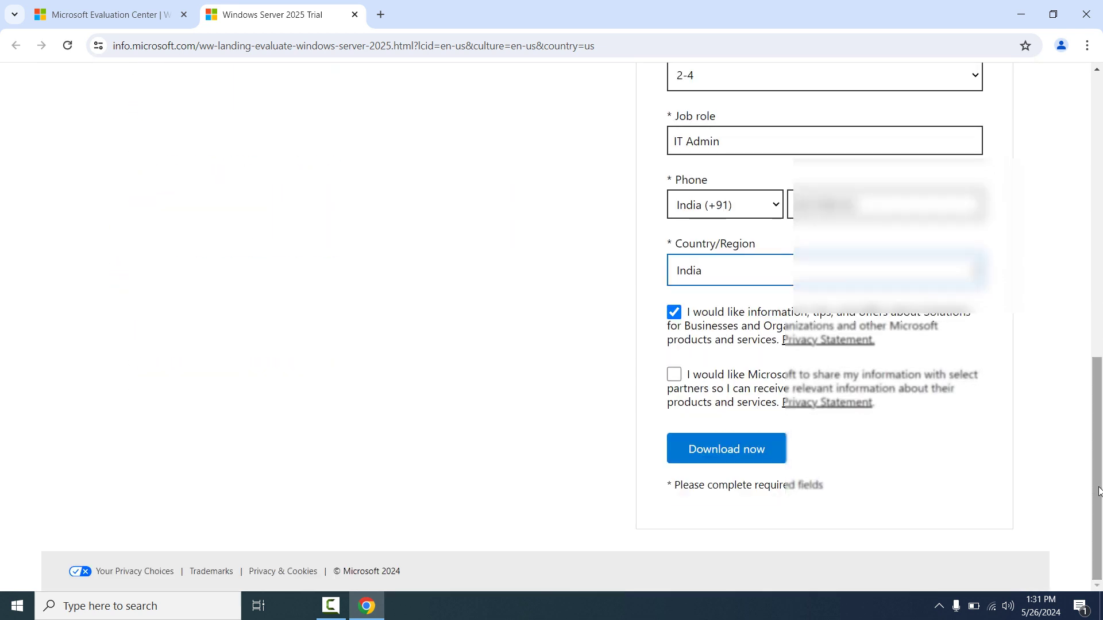
Step: Submit the trial registration form to reach the Windows Server 2025 Preview download page
{"action": "left_click", "coordinate": [725, 448]}
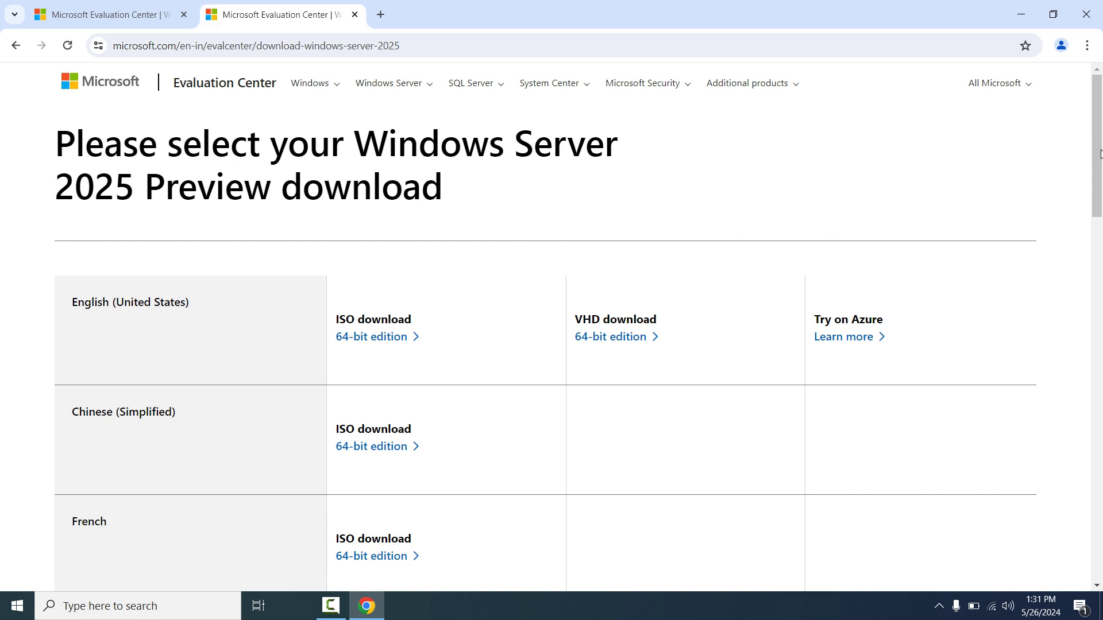
{"action": "mouse_move", "coordinate": [1101, 154]}
{"action": "left_mouse_down"}
{"action": "mouse_move", "coordinate": [1101, 271]}
{"action": "mouse_move", "coordinate": [1100, 199]}
{"action": "left_mouse_up"}
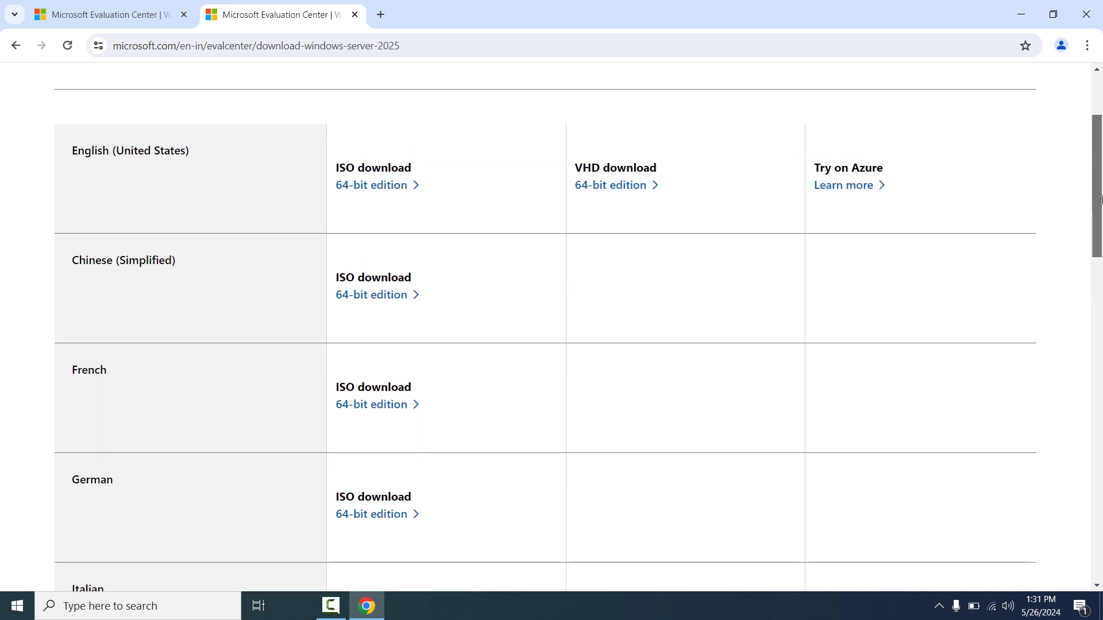
{"action": "mouse_move", "coordinate": [1100, 199]}
{"action": "left_mouse_down"}
{"action": "mouse_move", "coordinate": [1100, 338]}
{"action": "mouse_move", "coordinate": [1100, 172]}
{"action": "left_mouse_up"}
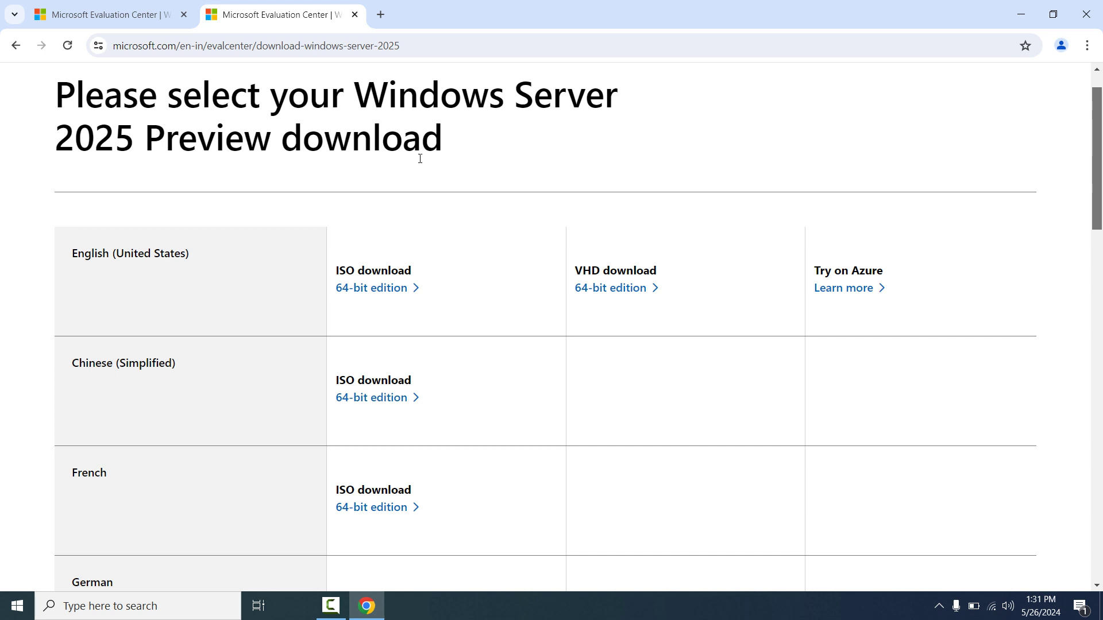